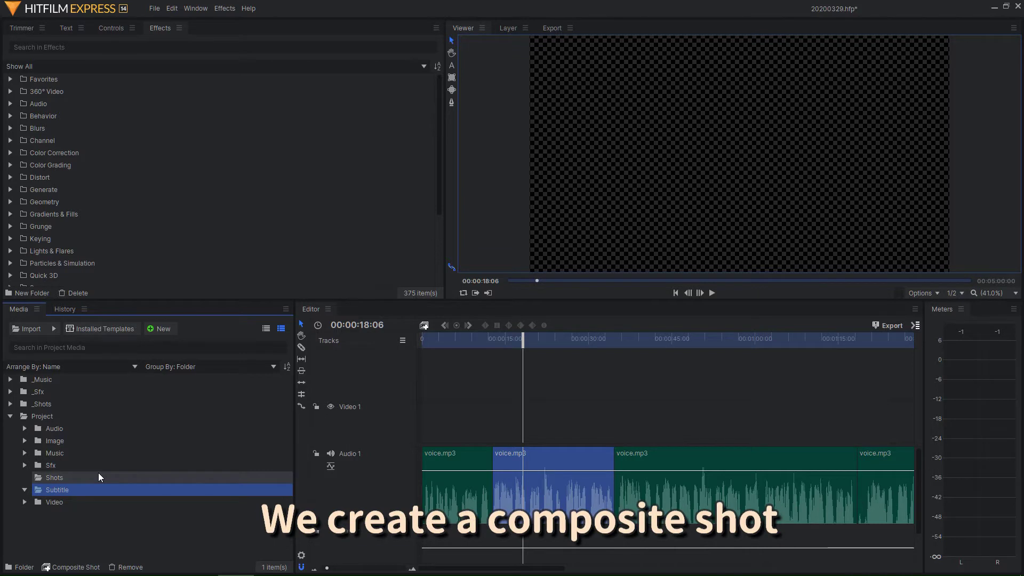
# Create a new composite shot in the Subtitle folder with its default settings.
pyautogui.rightClick(98, 477)
pyautogui.click(233, 276)
pyautogui.click(613, 413)
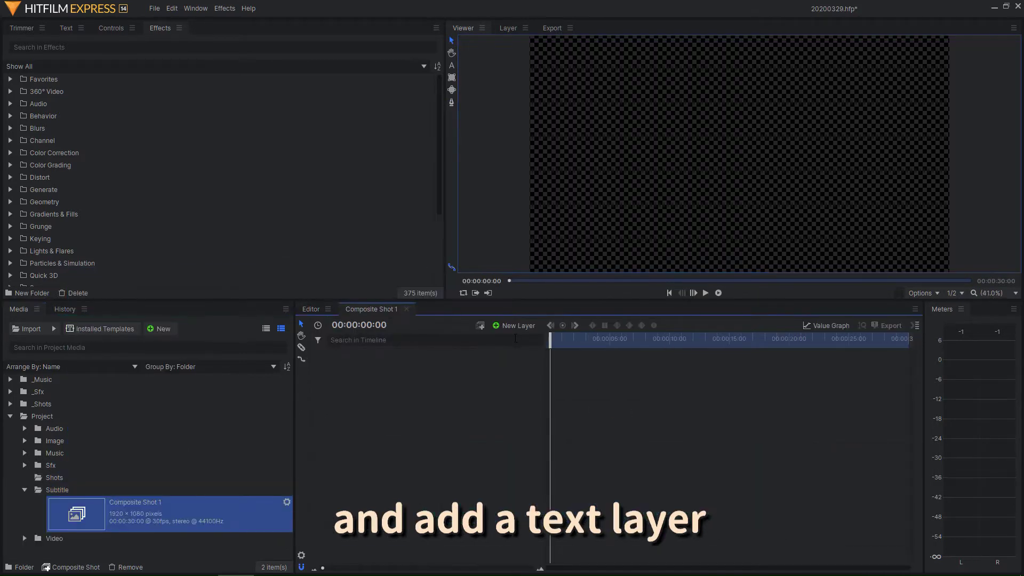
# Add a text layer to the empty composite and place it in the viewer.
pyautogui.rightClick(465, 361)
pyautogui.click(585, 381)
pyautogui.click(739, 156)
pyautogui.write('Text')
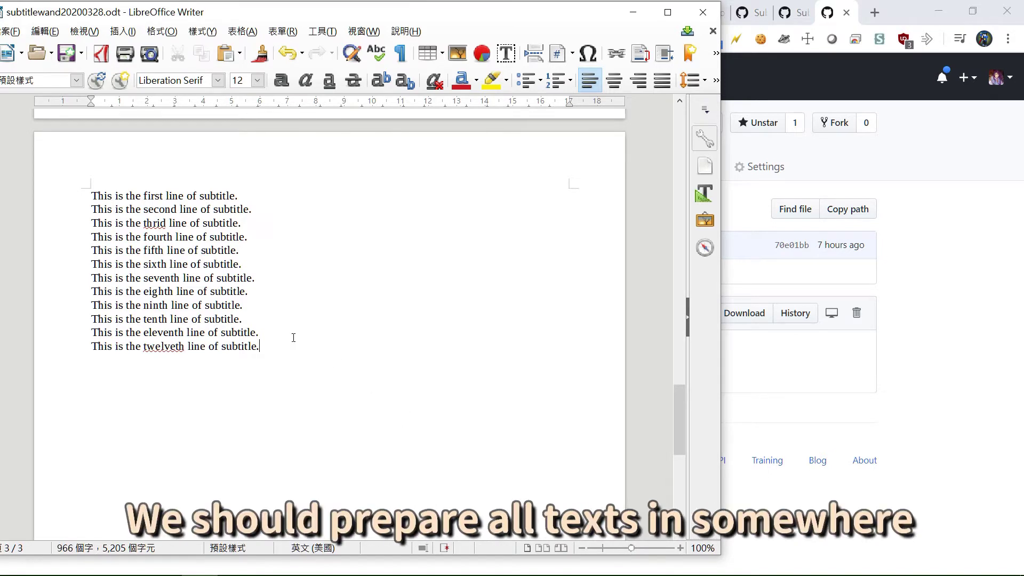
# Select and copy all twelve subtitle lines in the Writer document.
pyautogui.moveTo(312, 416); pyautogui.dragTo(2, 178)
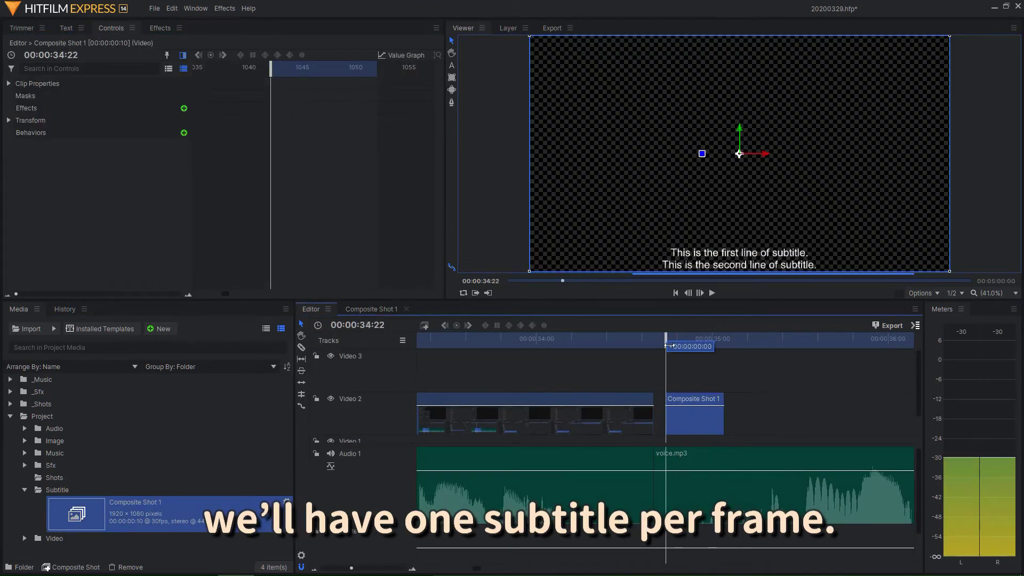
# Mask Composite Shot 1 with a rectangle around the subtitle's bottom line and scrub to check it.
pyautogui.rightClick(706, 422)
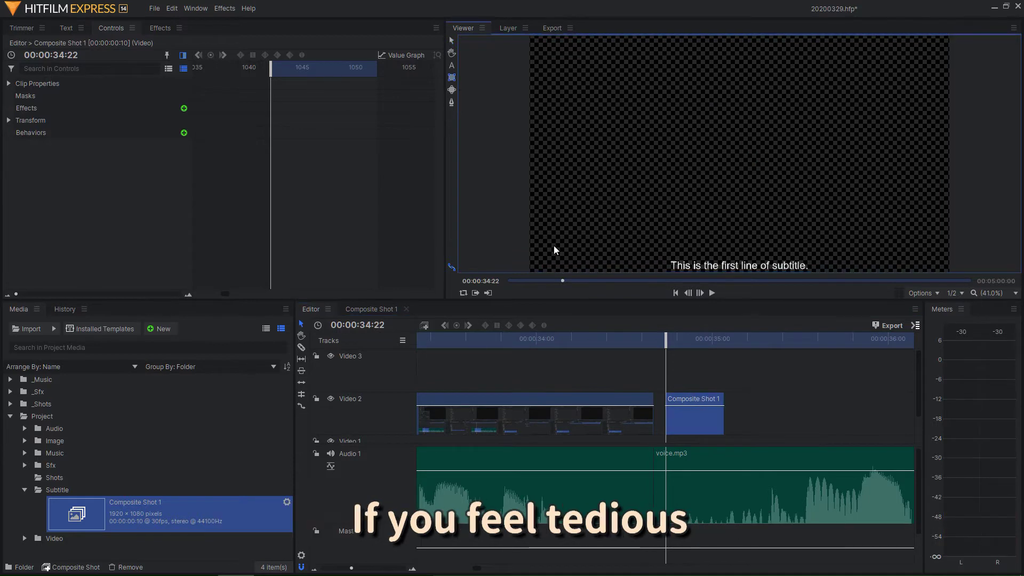
pyautogui.moveTo(529, 252); pyautogui.dragTo(949, 270)
pyautogui.rightClick(709, 418)
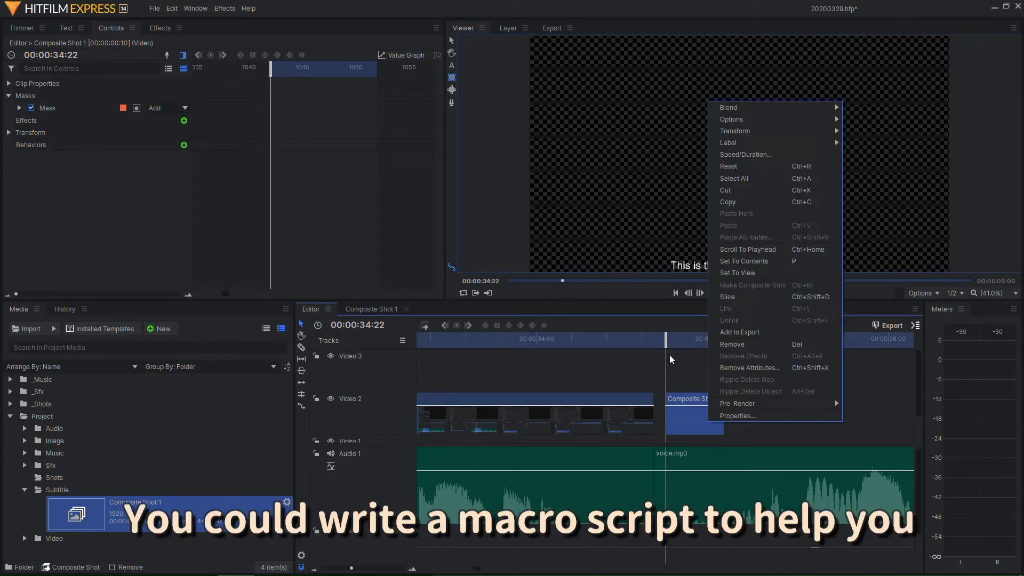
pyautogui.click(753, 344)
pyautogui.press('Right')
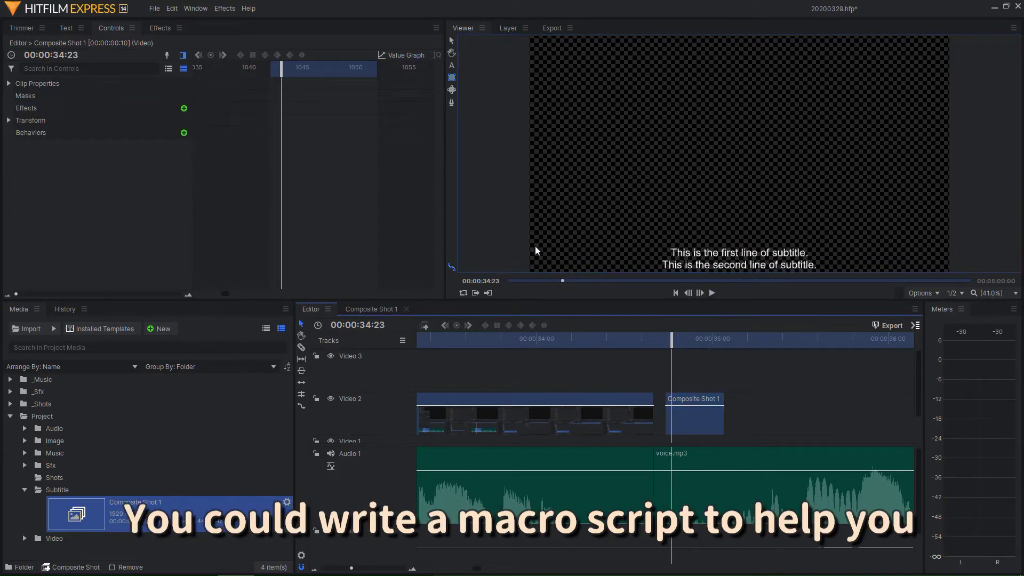
pyautogui.moveTo(535, 246); pyautogui.dragTo(954, 276)
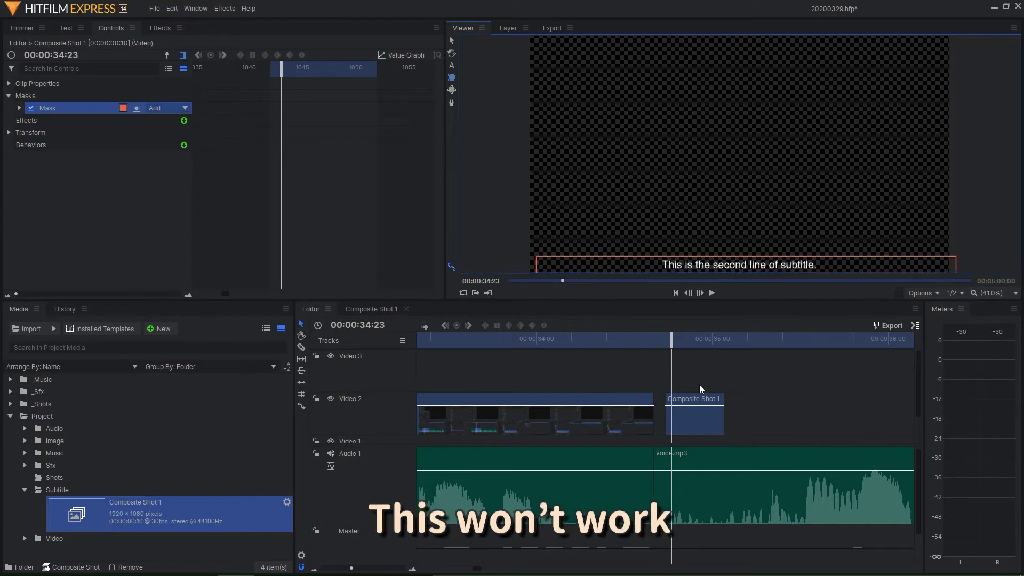
pyautogui.moveTo(671, 338); pyautogui.dragTo(702, 346)
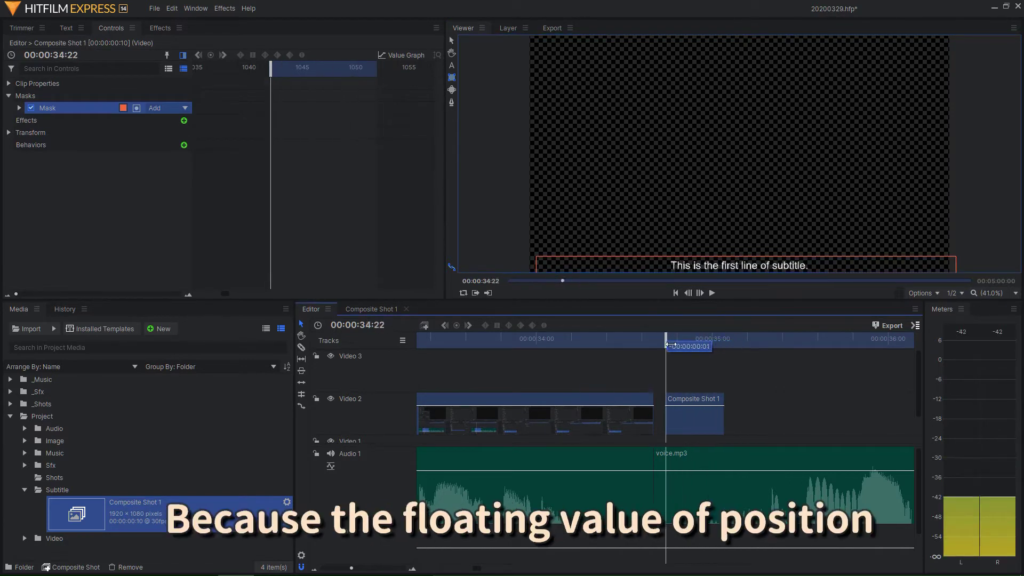
pyautogui.moveTo(701, 343); pyautogui.dragTo(665, 344)
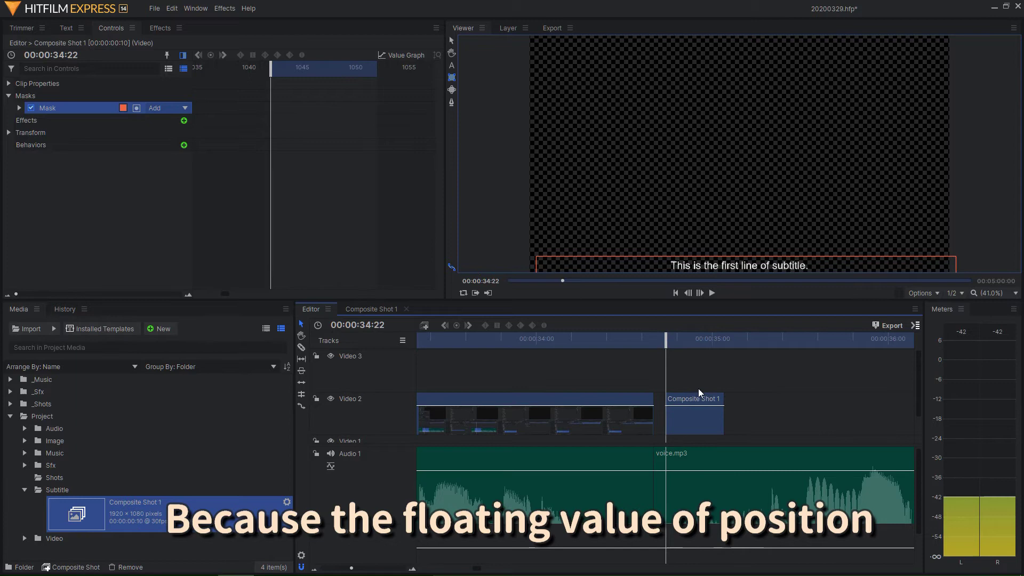
# Give the Composite Shot 1 clip a longer Speed/Duration and play the timeline.
pyautogui.rightClick(696, 395)
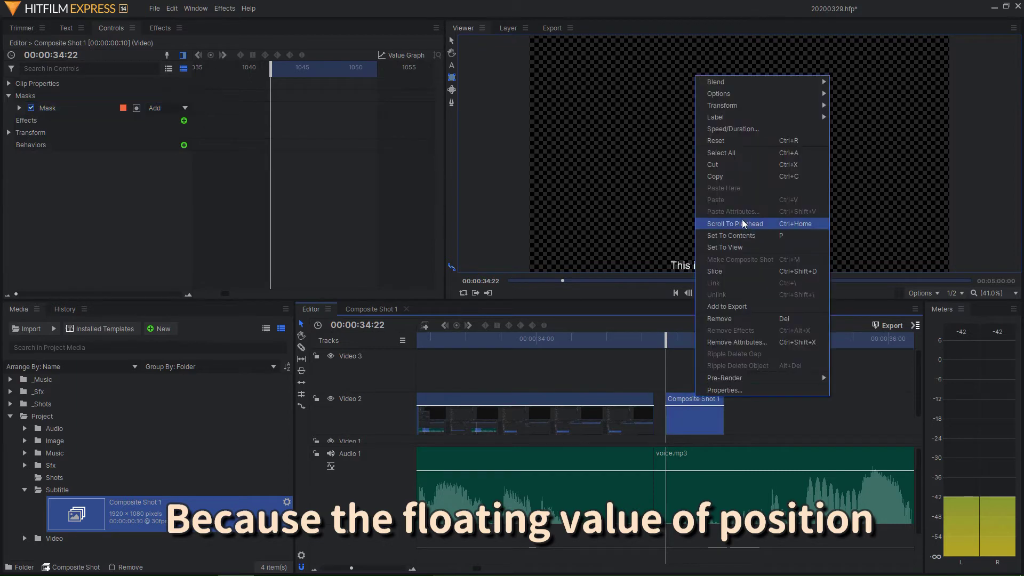
pyautogui.click(732, 128)
pyautogui.press('Return')
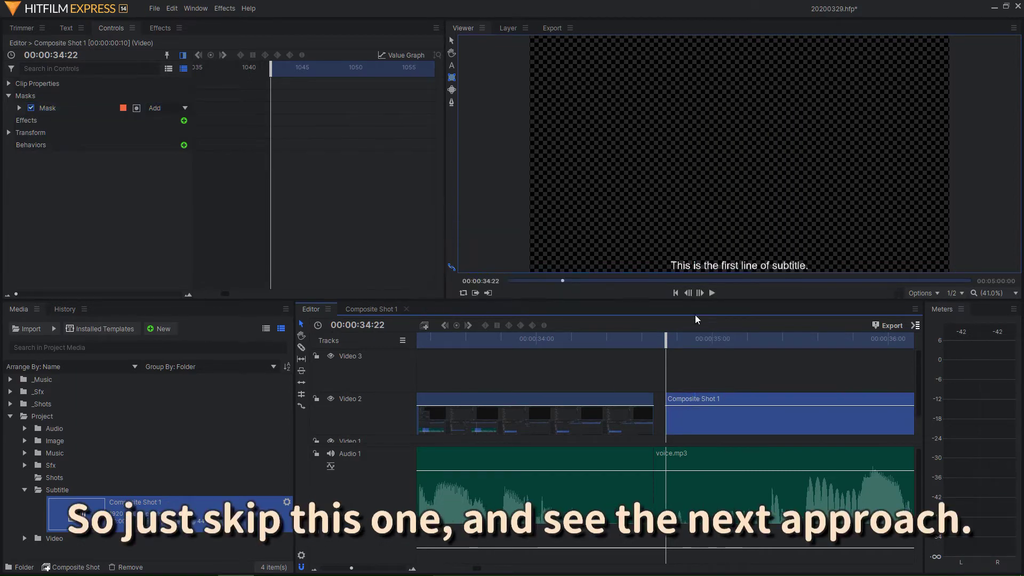
pyautogui.scroll(-3, 715, 395)
pyautogui.click(710, 293)
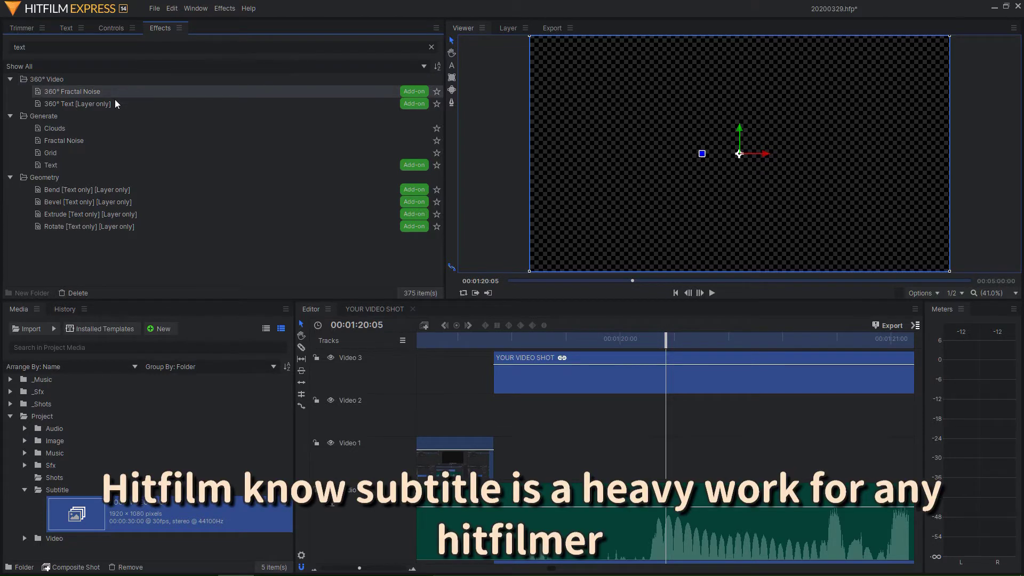
# Browse the effects and apply Generate > Text to the video shot clip.
pyautogui.click(115, 105)
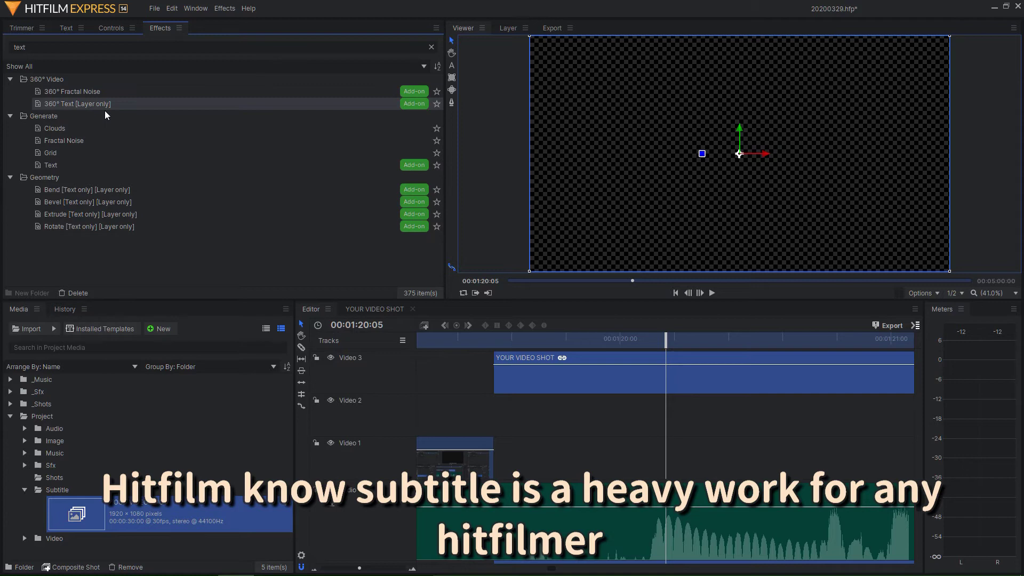
pyautogui.click(105, 113)
pyautogui.click(94, 126)
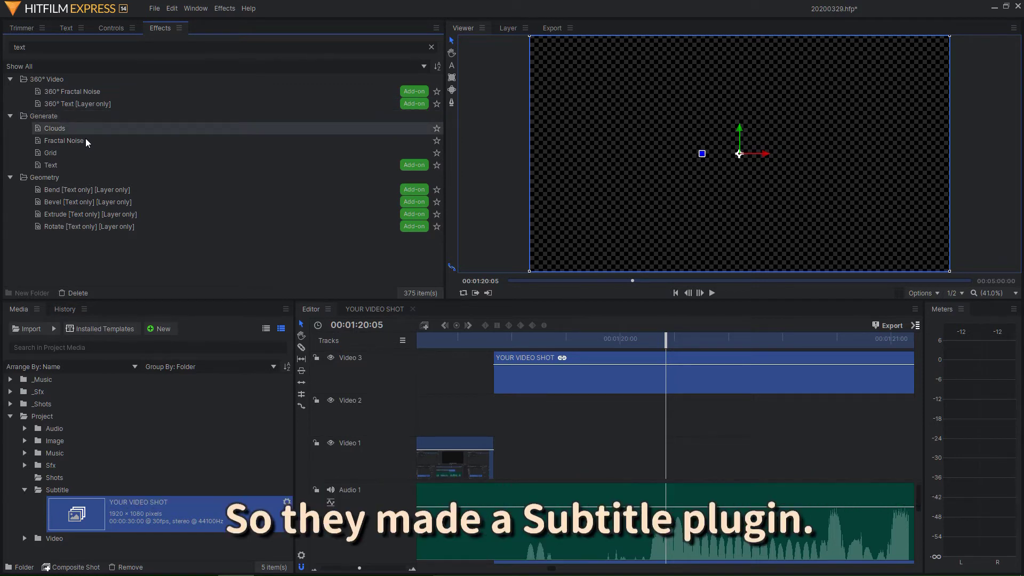
pyautogui.click(86, 138)
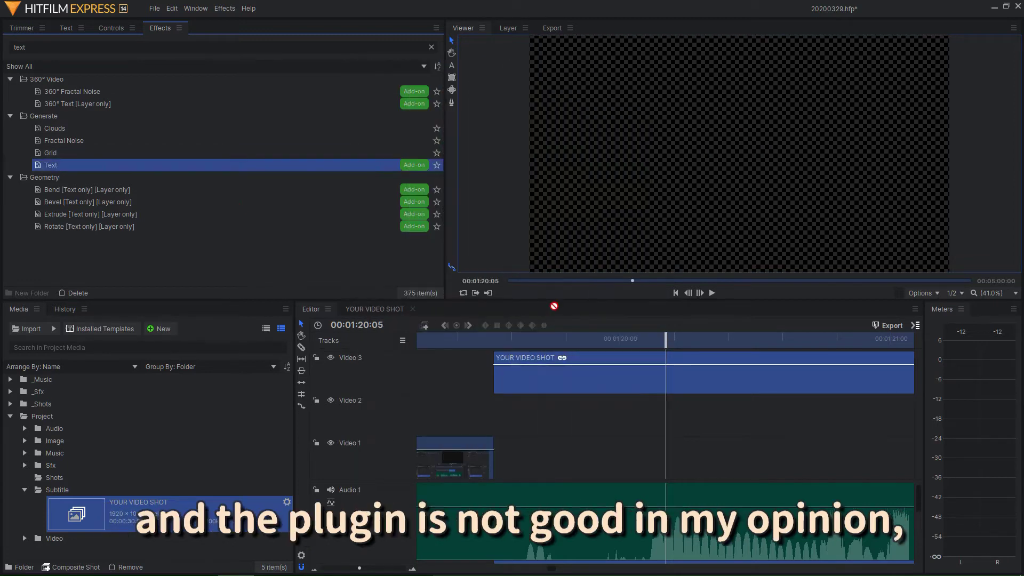
pyautogui.moveTo(51, 165); pyautogui.dragTo(449, 35)
# Set the Text effect's text to 'First Text' at the clip start.
pyautogui.moveTo(669, 340); pyautogui.dragTo(494, 340)
pyautogui.click(19, 121)
pyautogui.click(168, 133)
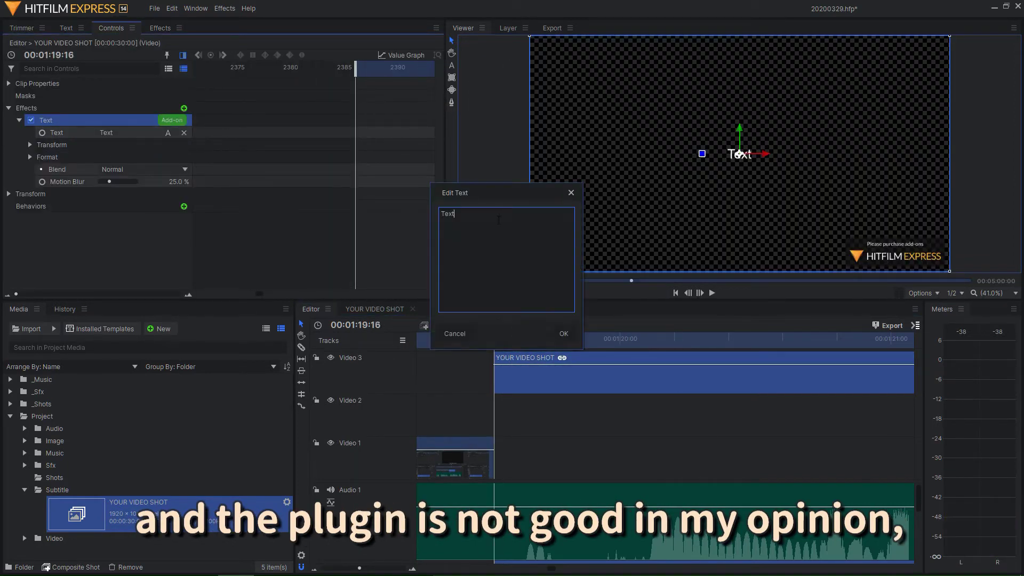
pyautogui.write('ext')
pyautogui.click(563, 332)
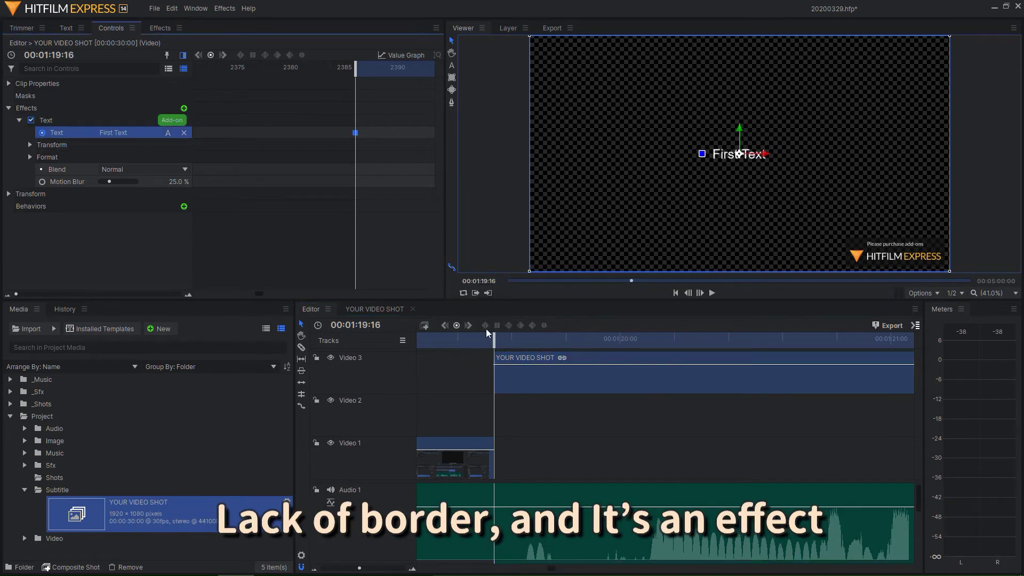
# Keyframe the effect text to 'Second Text' and then 'Third Text' at later frames.
pyautogui.click(565, 338)
pyautogui.click(168, 133)
pyautogui.write('Second Text')
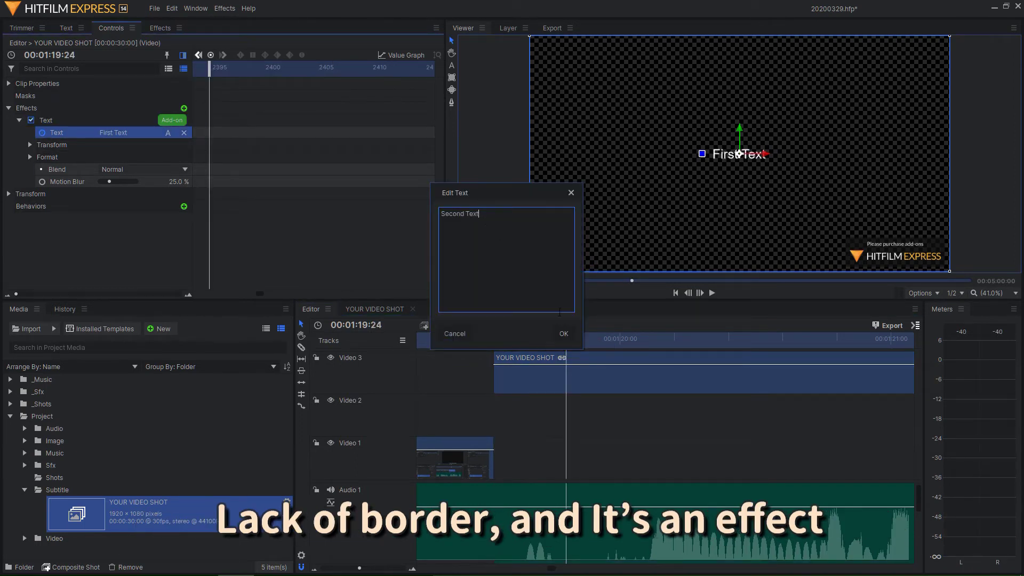
pyautogui.click(563, 333)
pyautogui.click(674, 338)
pyautogui.click(168, 133)
pyautogui.write('Thir')
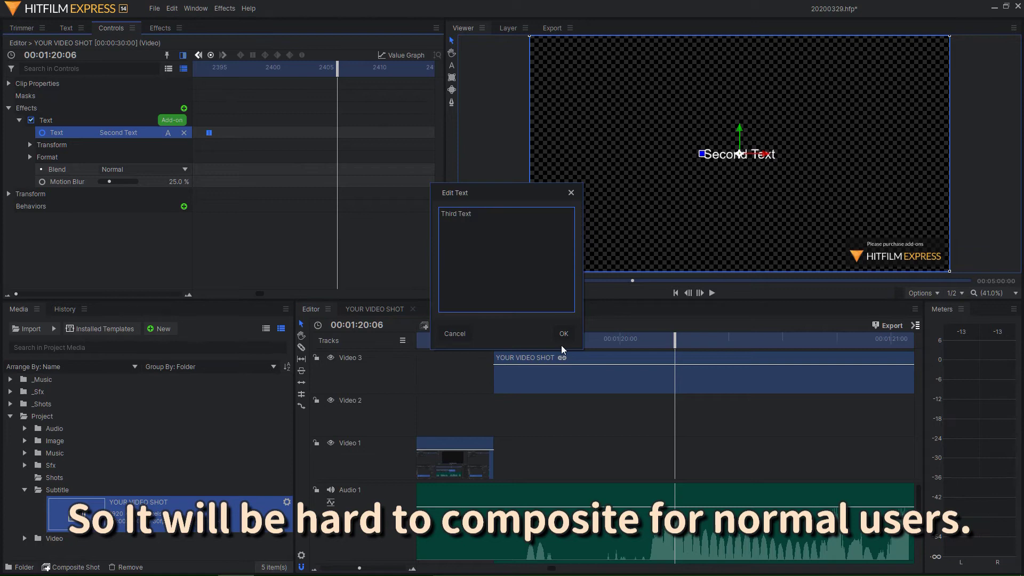
pyautogui.click(564, 333)
pyautogui.click(781, 338)
pyautogui.click(168, 133)
pyautogui.click(564, 334)
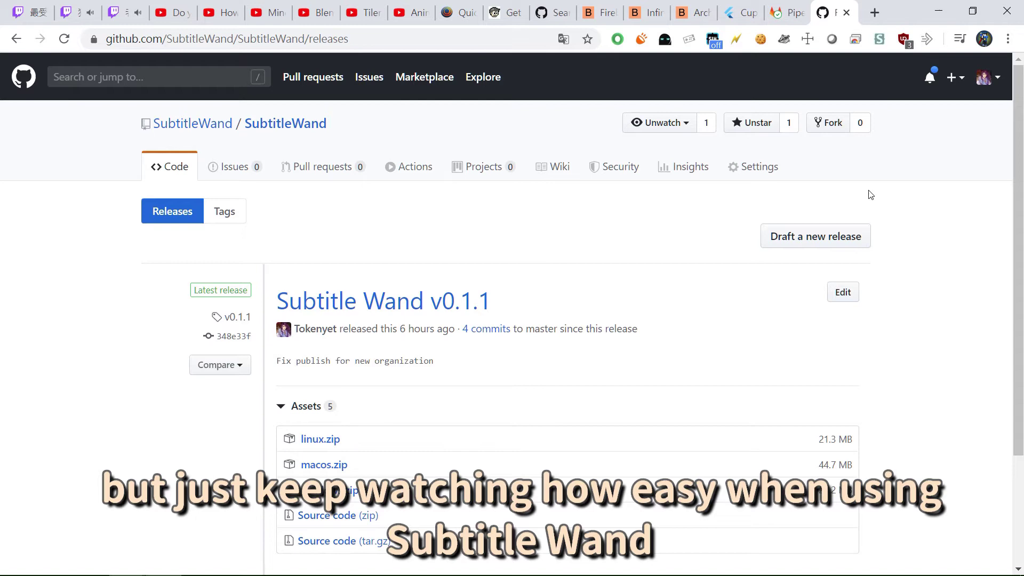
pyautogui.scroll(-1, 869, 195)
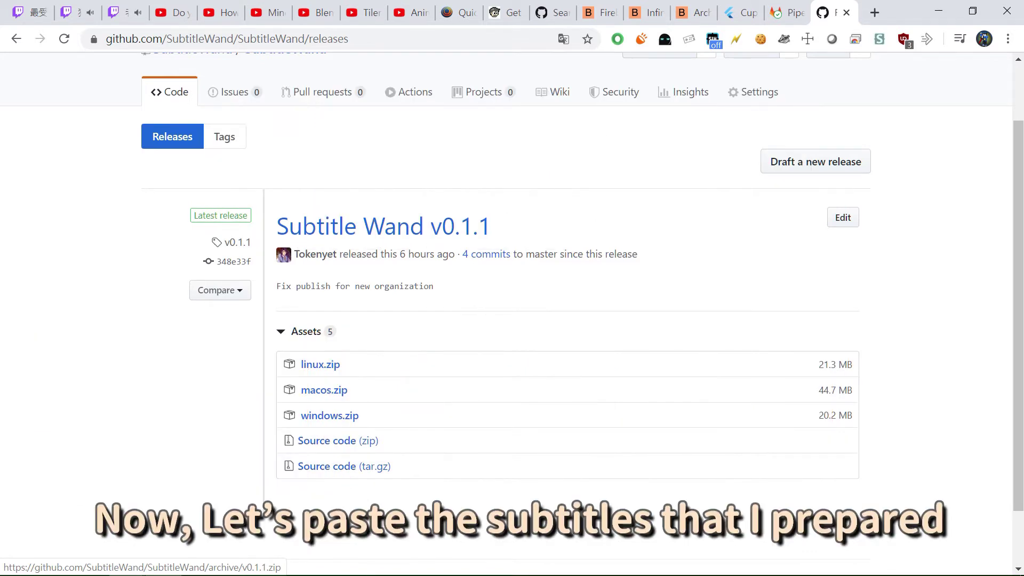
# Paste the subtitle lines, show the Font settings, and save them as images.
pyautogui.write('This is the first line of subtitle. This is the second line of subtitle. This is the thrid line of subtitle. This is the fourth line of subtitle. This is the fifth line of subtitle. This is the sixth line of subtitle. This is the seventh line of subtitle. This is the eighth line of subtitle. This is the ninth line of subtitle. This is the tenth line of subtitle. This is the eleventh line of subtitle. This is the twelveth line of subtitle.')
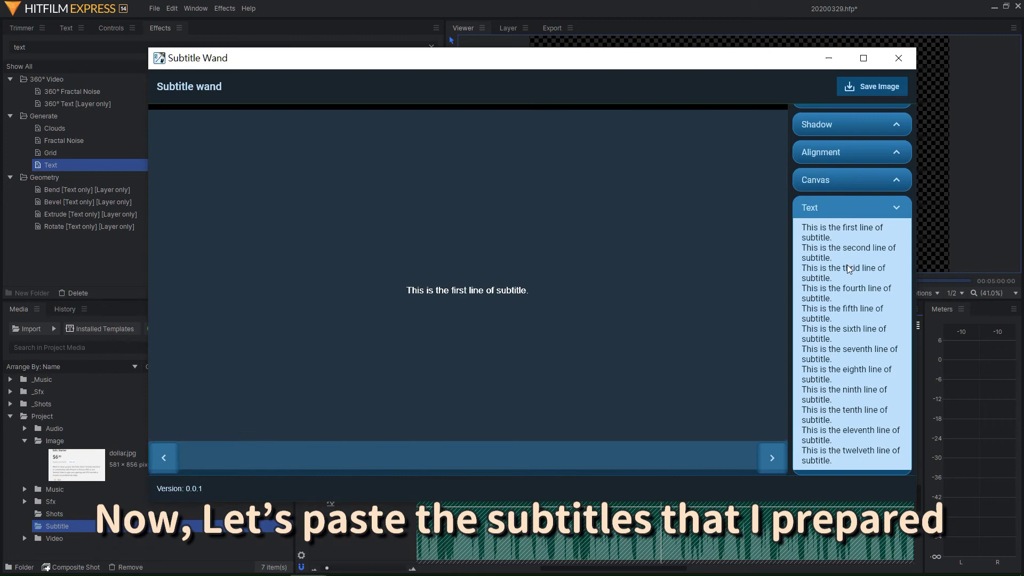
pyautogui.scroll(3, 852, 170)
pyautogui.click(841, 169)
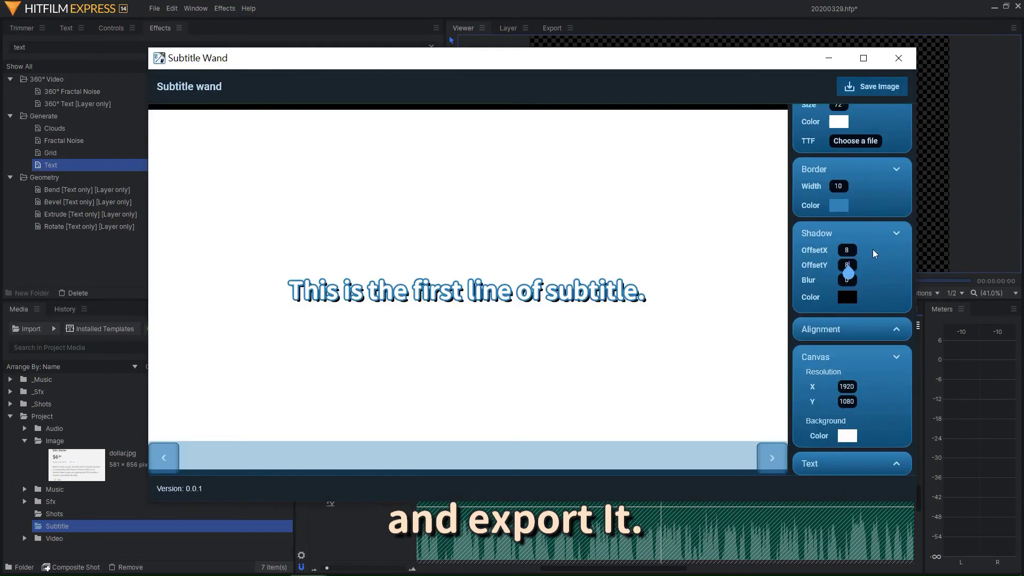
pyautogui.click(865, 86)
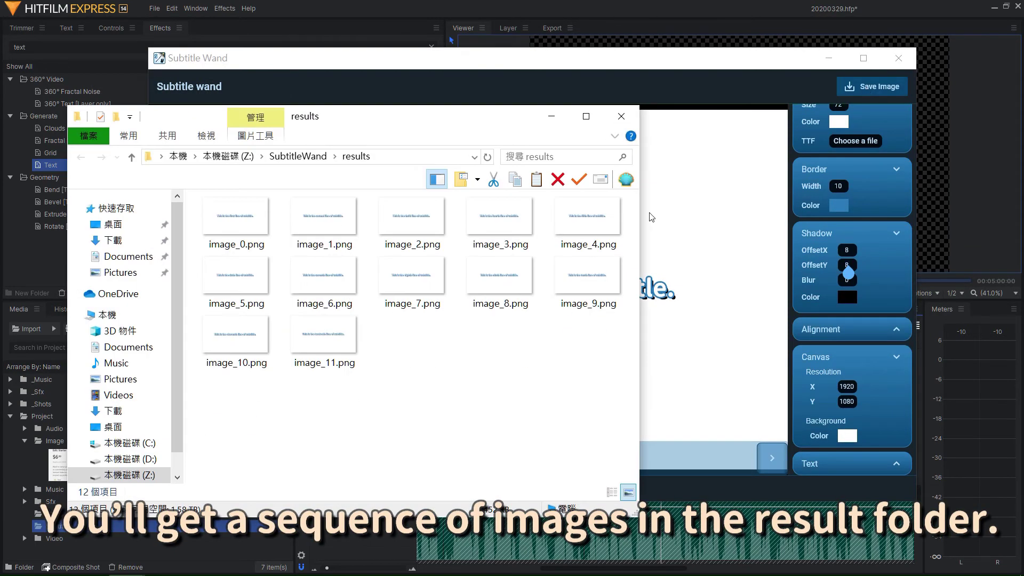
# Check the results folder, then close Explorer and Subtitle Wand.
pyautogui.moveTo(439, 125); pyautogui.dragTo(562, 118)
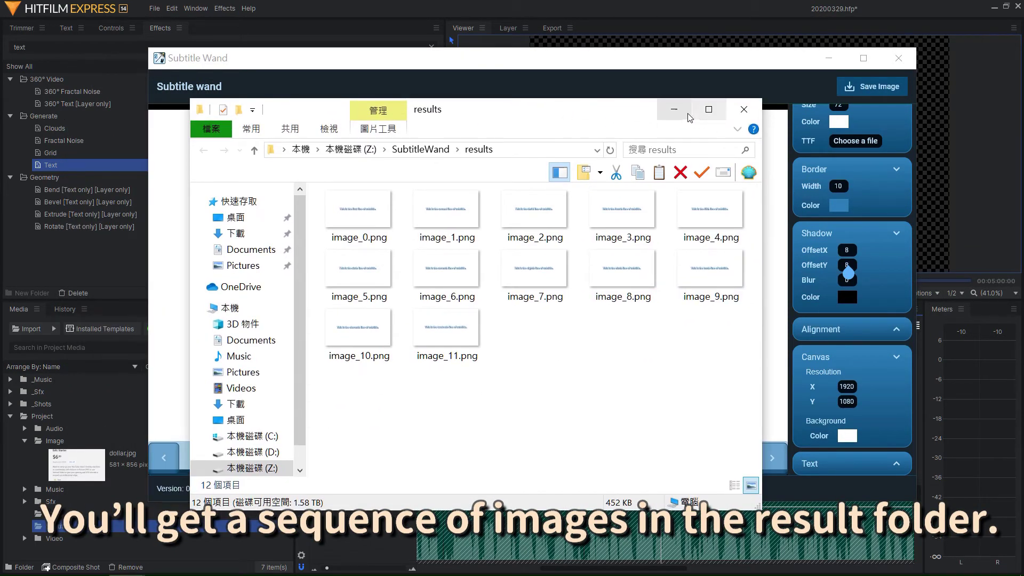
pyautogui.click(743, 109)
pyautogui.hotkey('alt', 'F4')
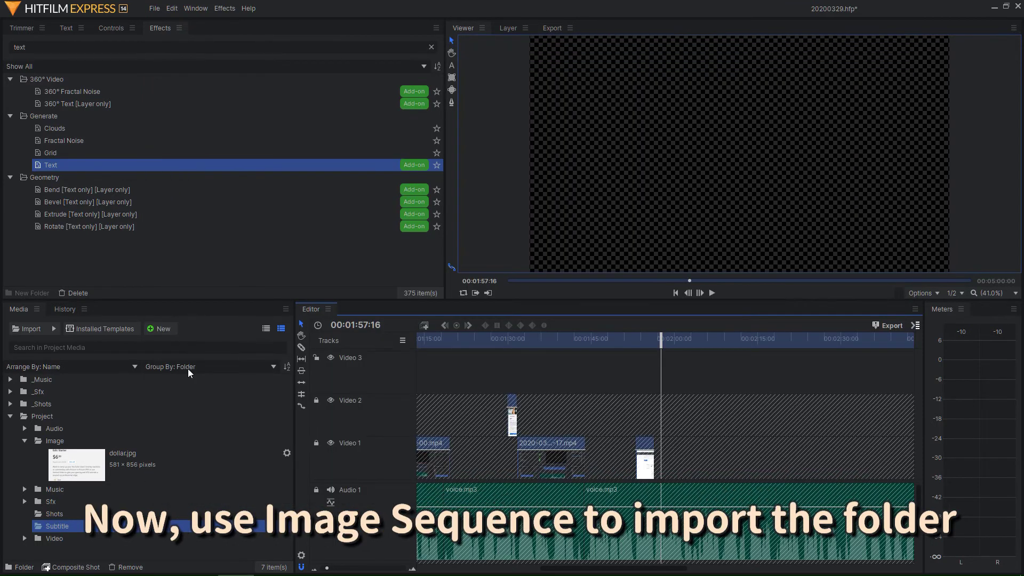
# Import the results folder as an image sequence and place it on Video 3 at the playhead.
pyautogui.rightClick(67, 526)
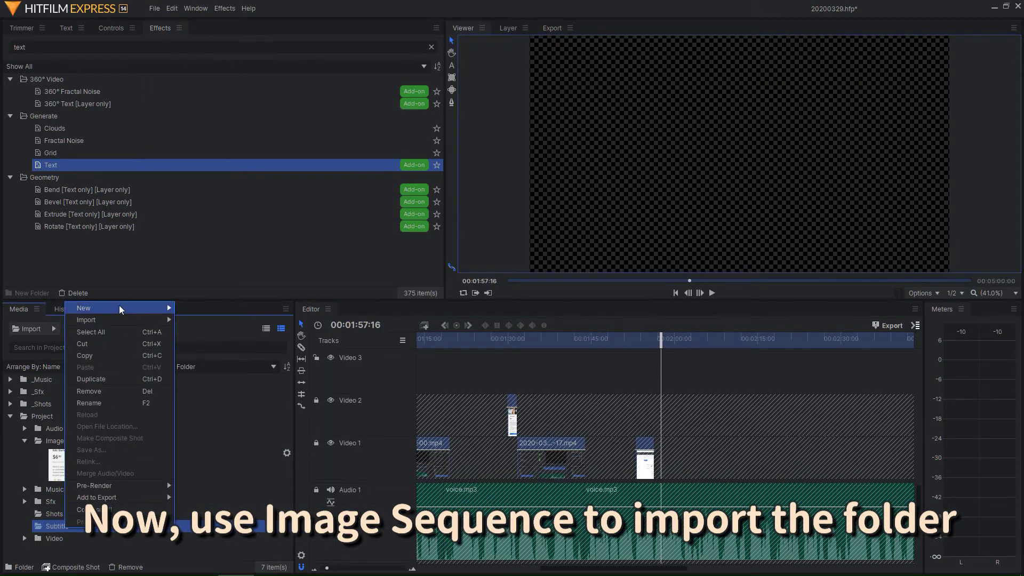
pyautogui.moveTo(119, 320)
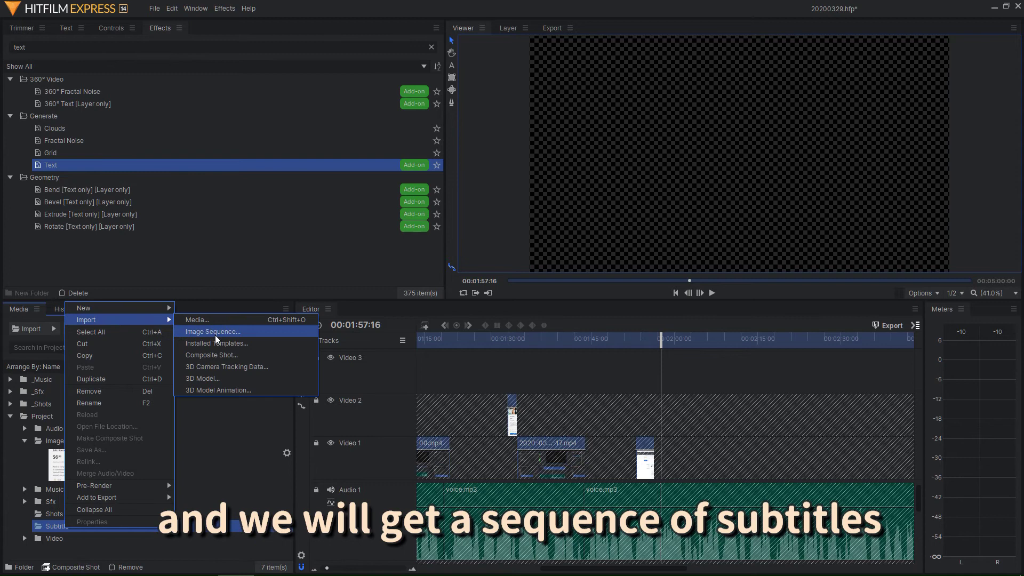
pyautogui.click(207, 331)
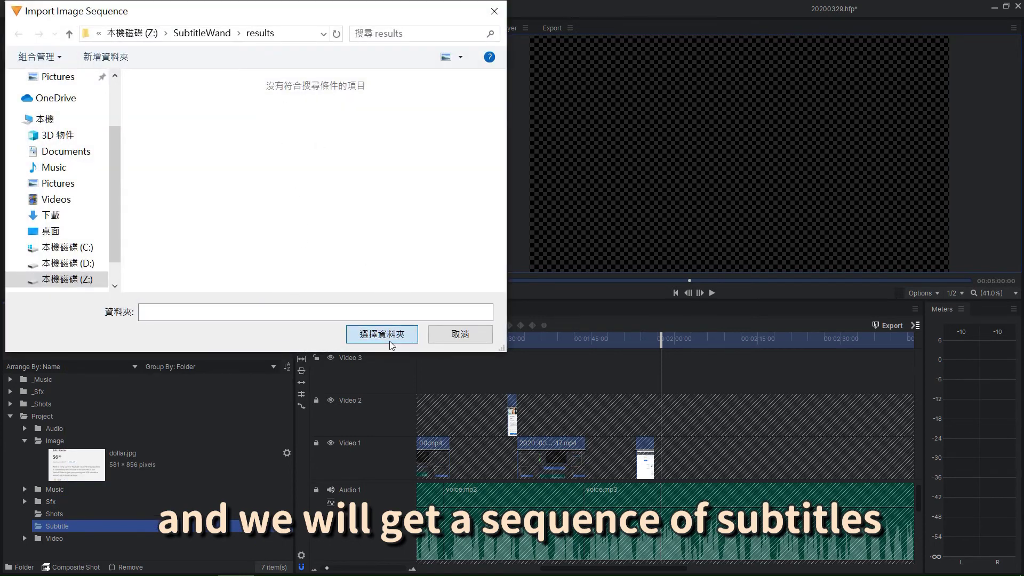
pyautogui.click(387, 336)
pyautogui.moveTo(164, 534); pyautogui.dragTo(666, 378)
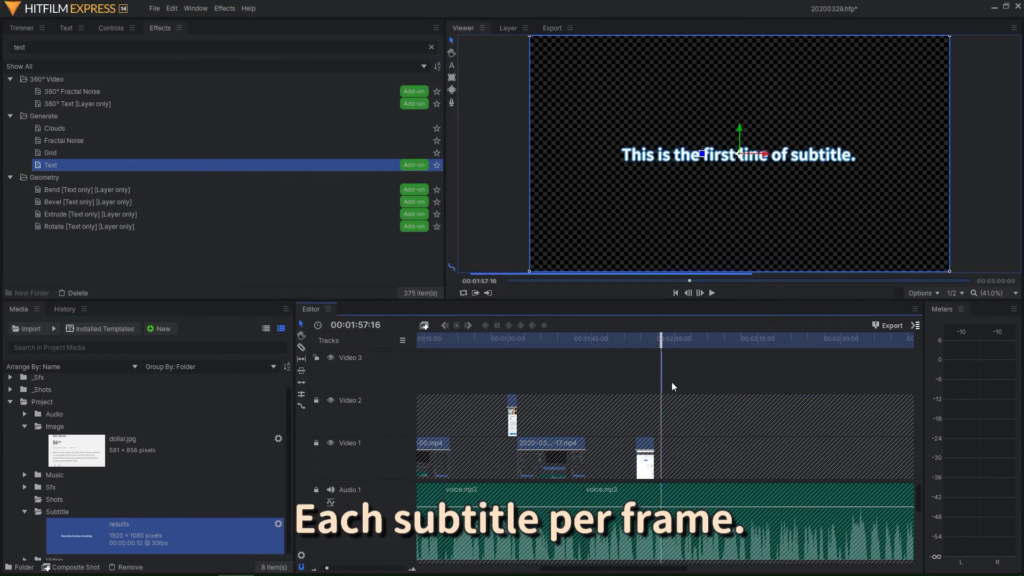
pyautogui.scroll(5, 685, 385)
pyautogui.scroll(3, 685, 385)
# Clear the results clip's speed value in Speed/Duration to lengthen the clip.
pyautogui.rightClick(712, 387)
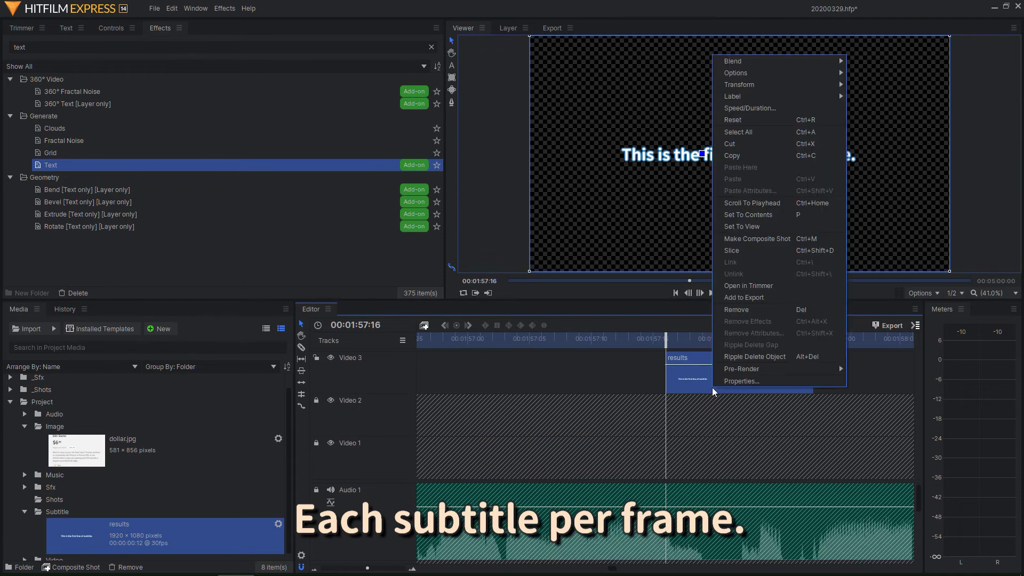
pyautogui.click(770, 108)
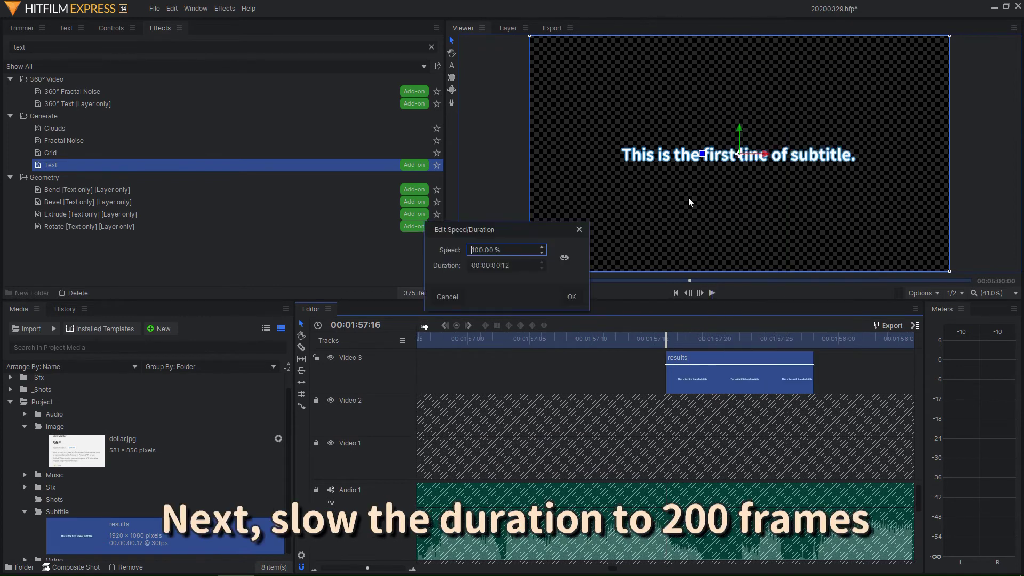
pyautogui.press('Delete')
pyautogui.press('Delete')
pyautogui.press('Return')
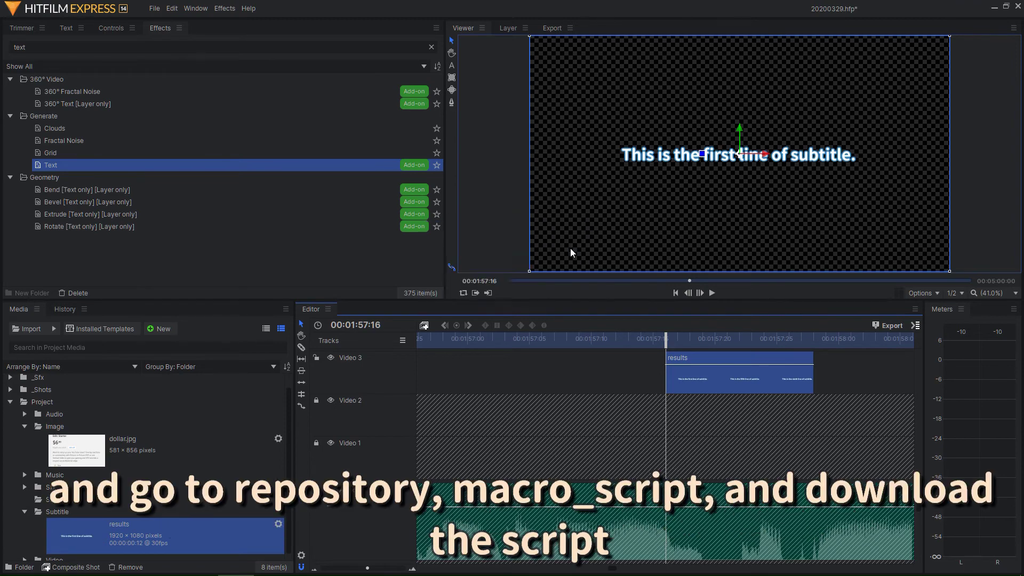
pyautogui.scroll(-5, 631, 425)
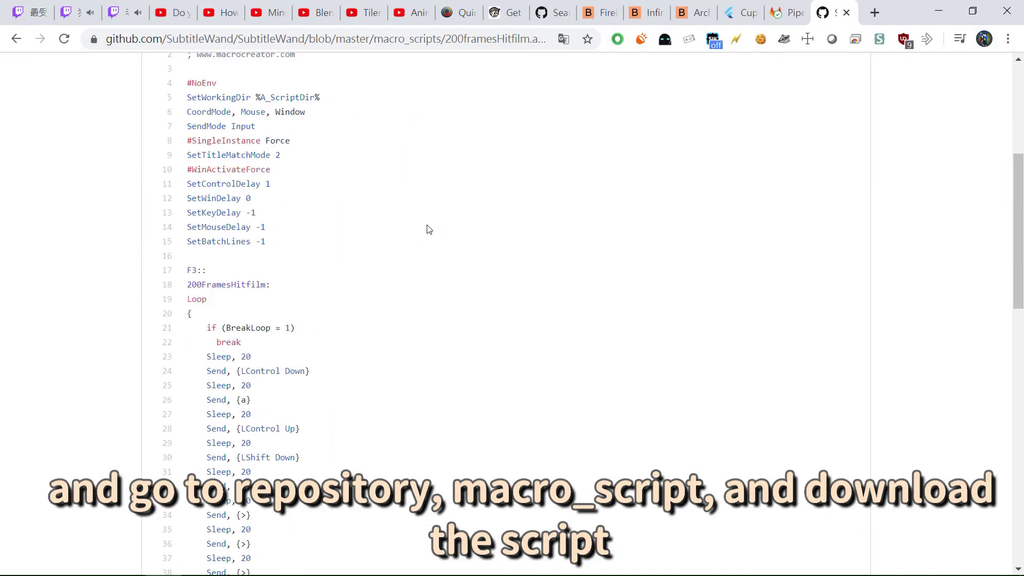
pyautogui.scroll(4, 427, 230)
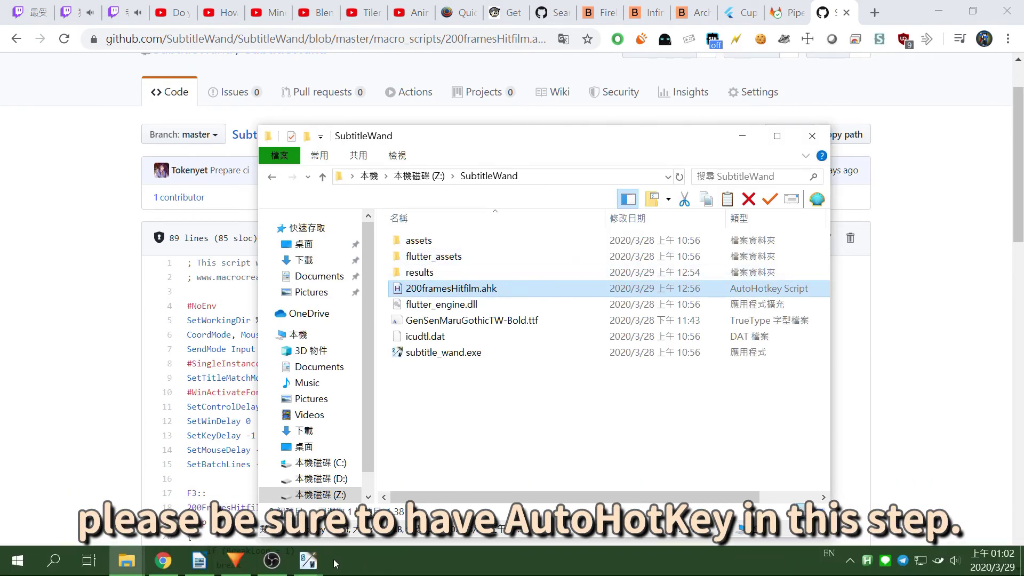
# Switch from the SubtitleWand folder back to HitFilm Express.
pyautogui.click(236, 563)
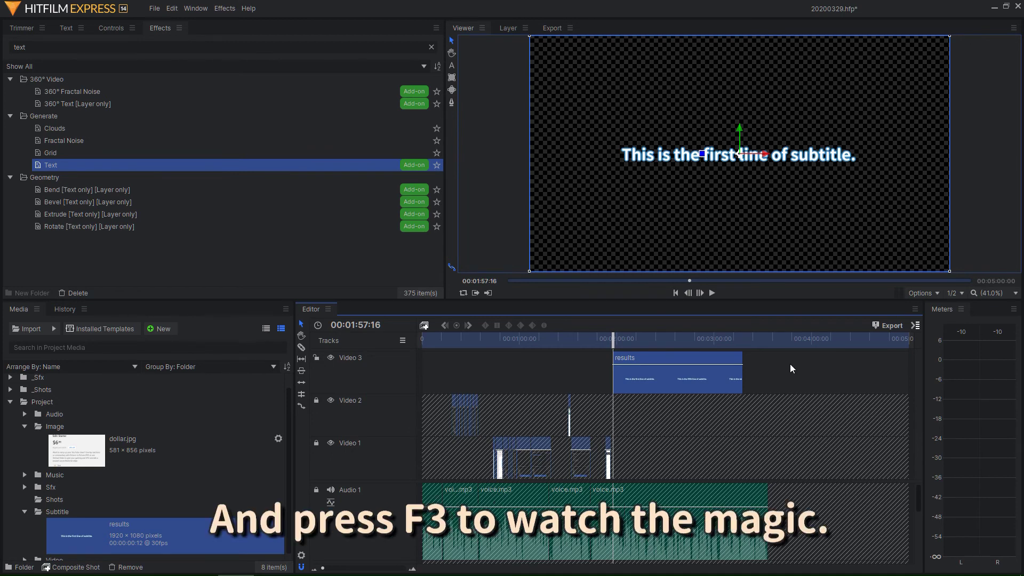
# Run the F3 AutoHotkey split script, then play from just before the subtitles.
pyautogui.press('F3')
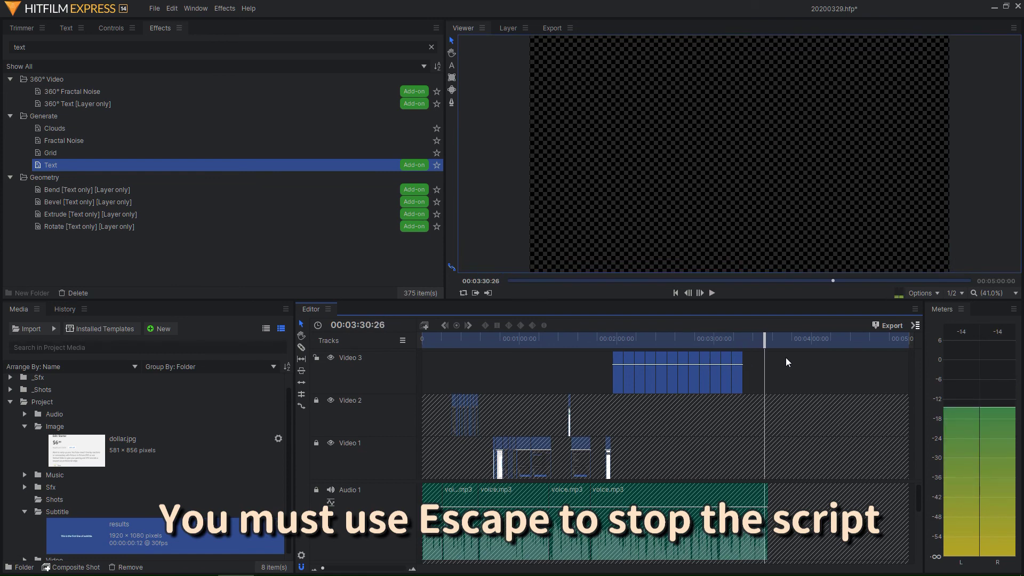
pyautogui.click(583, 339)
pyautogui.moveTo(583, 342); pyautogui.dragTo(604, 339)
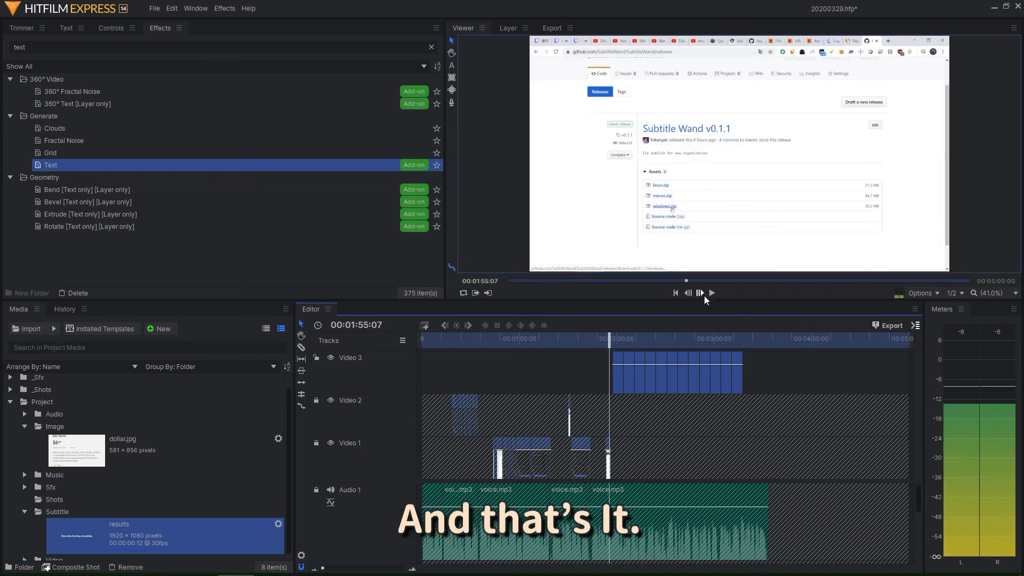
pyautogui.click(711, 294)
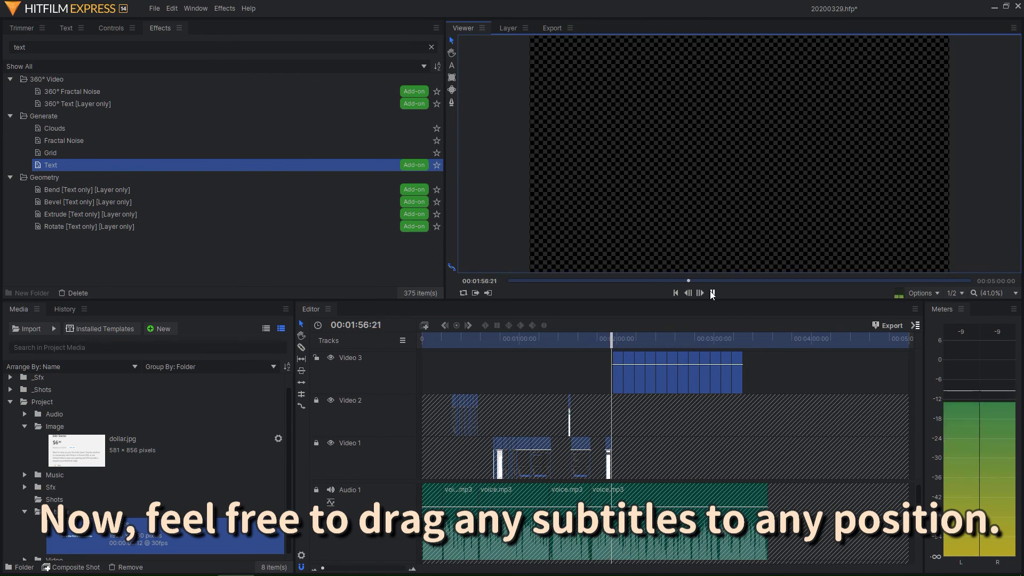